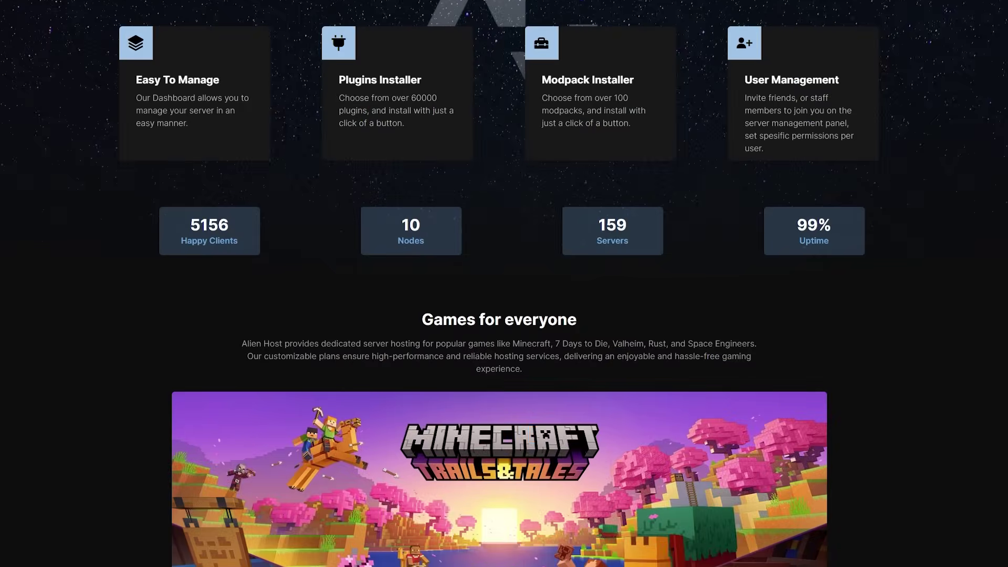
In the Plan Builder, choose the Essentials Ryzen 5950X Europe CPU.
scroll(496, 284, down, 3)
scroll(499, 284, down, 3)
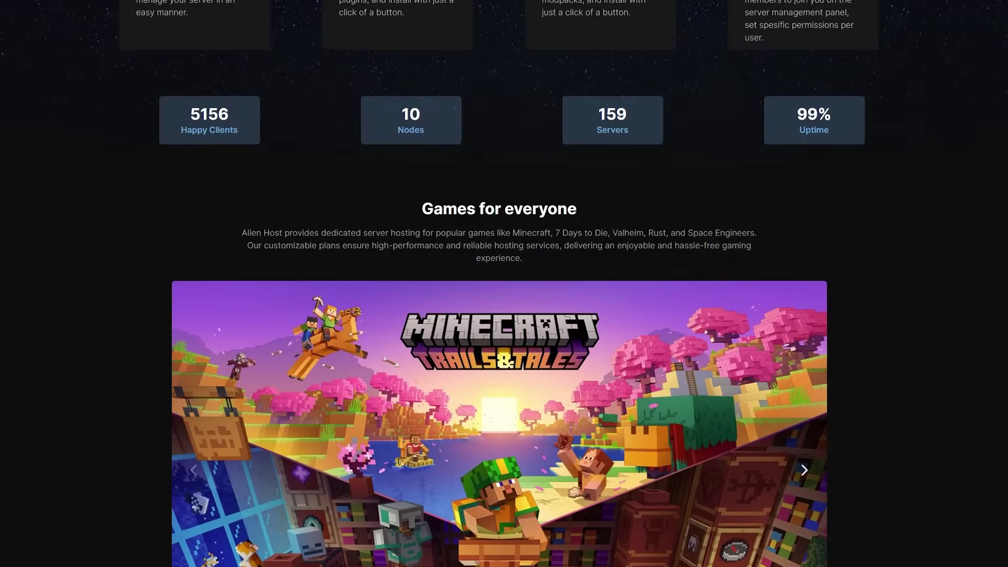
scroll(499, 284, down, 3)
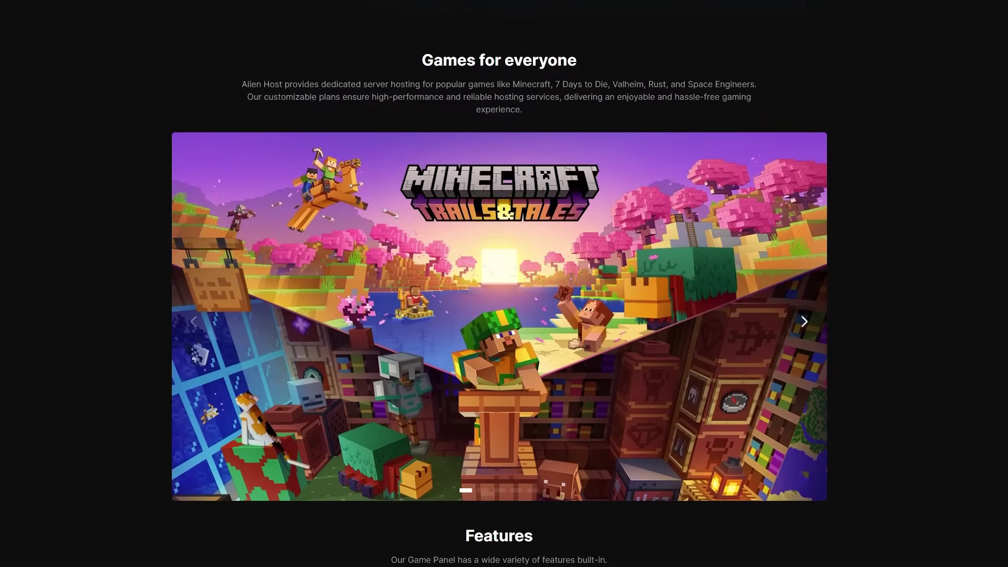
scroll(499, 283, down, 2)
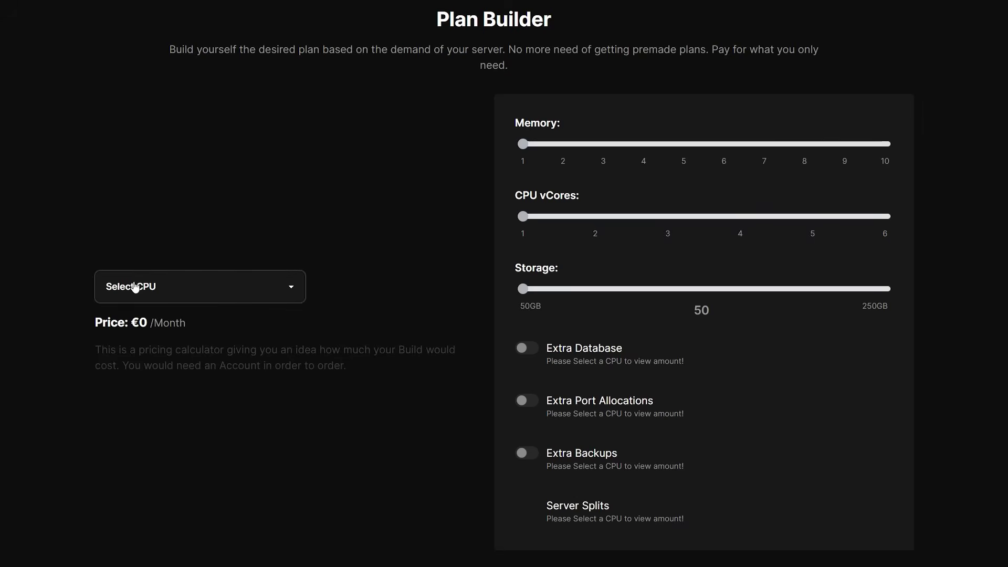
click(138, 288)
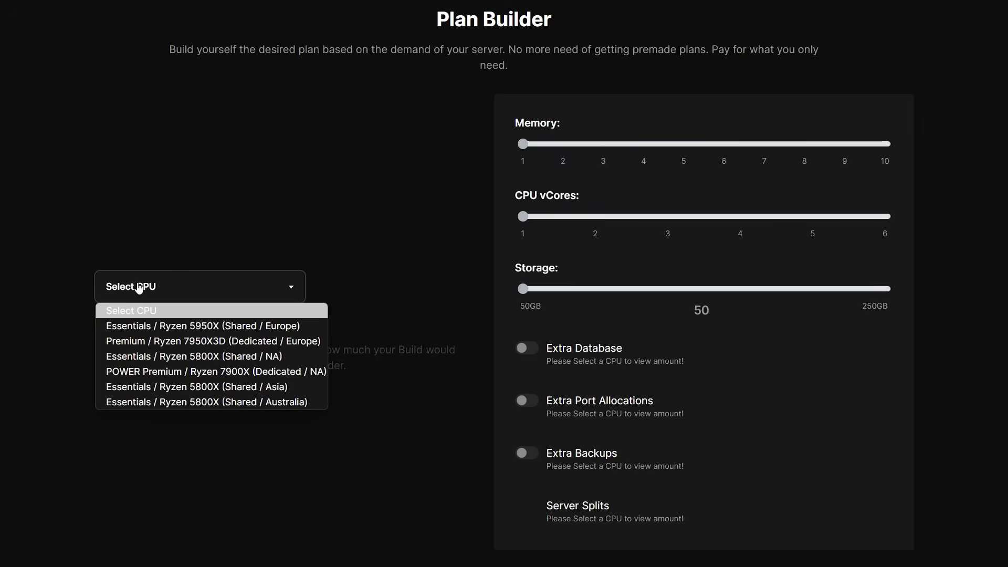
click(163, 326)
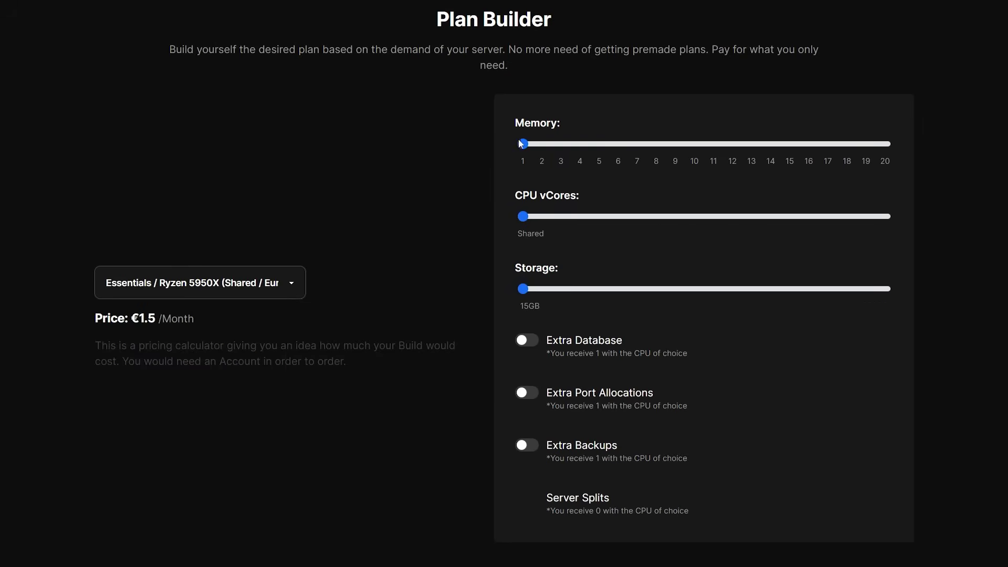
Raise the memory, add one extra database, and turn on extra backups.
drag(524, 144, 616, 151)
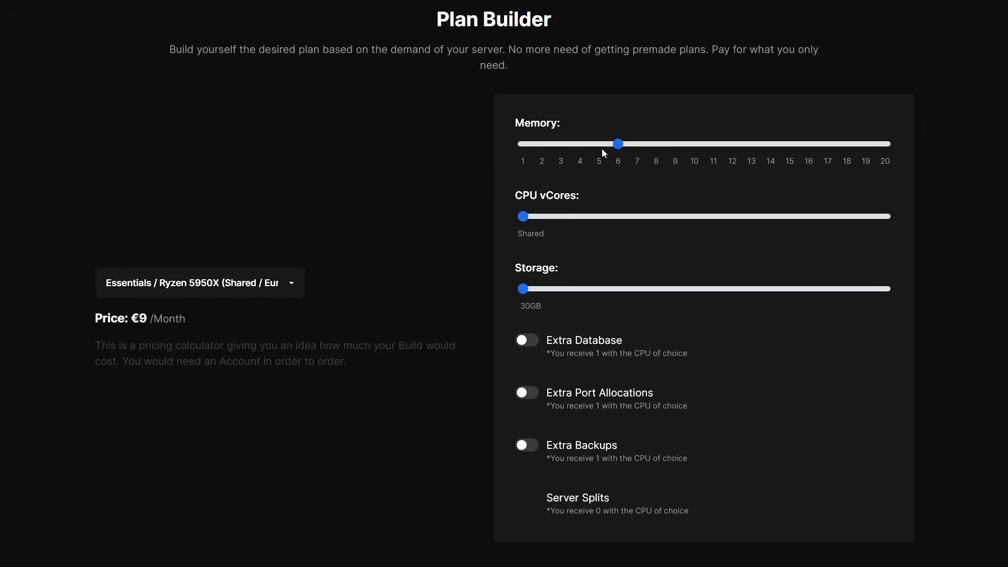
click(528, 347)
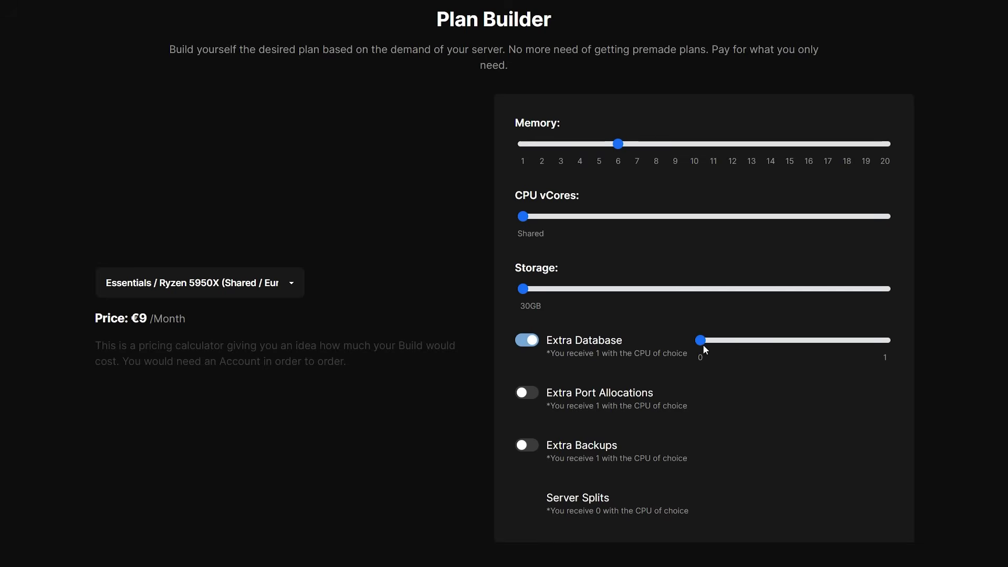
drag(703, 342, 891, 352)
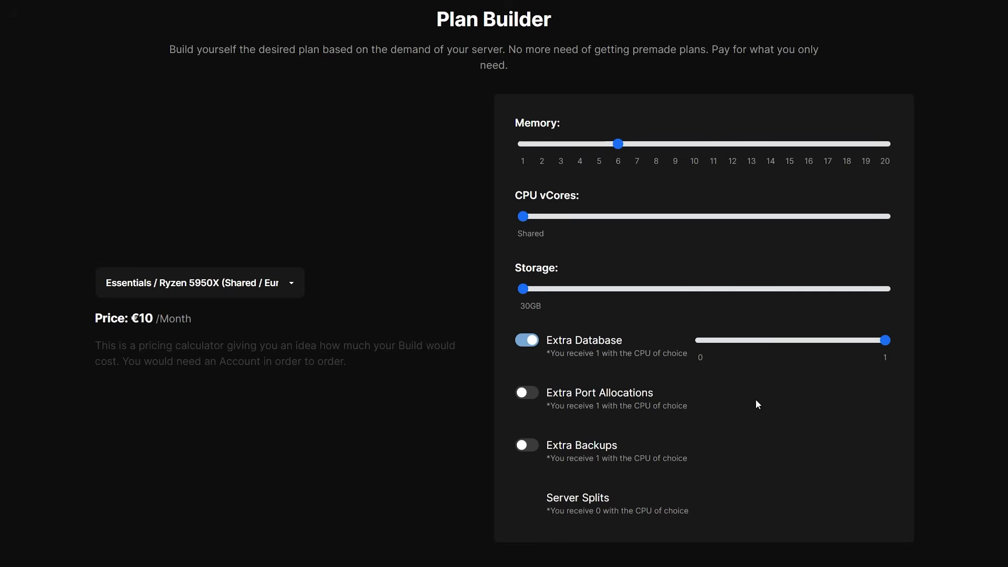
click(525, 445)
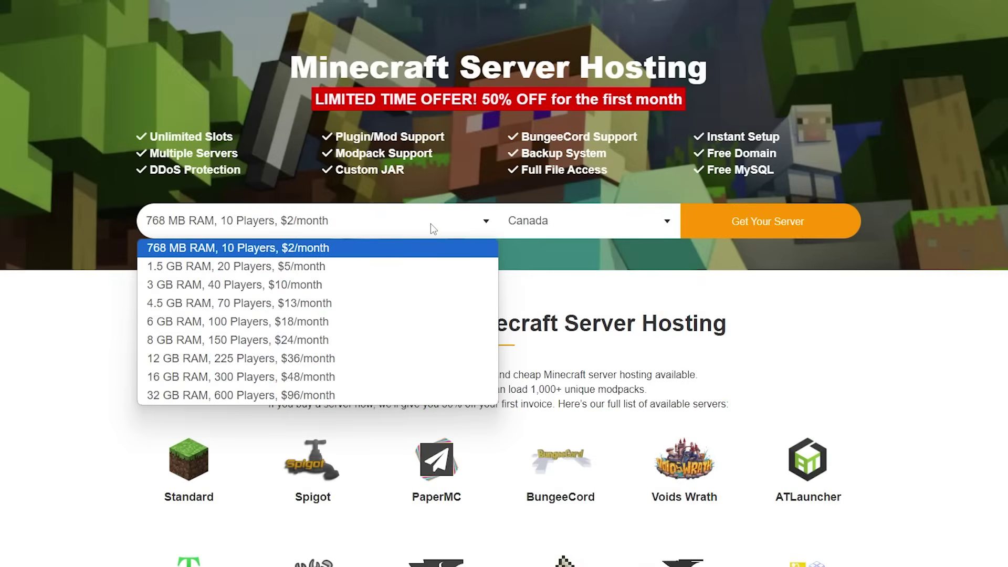
Set the server location to US - West and review the RAM plan list.
click(583, 220)
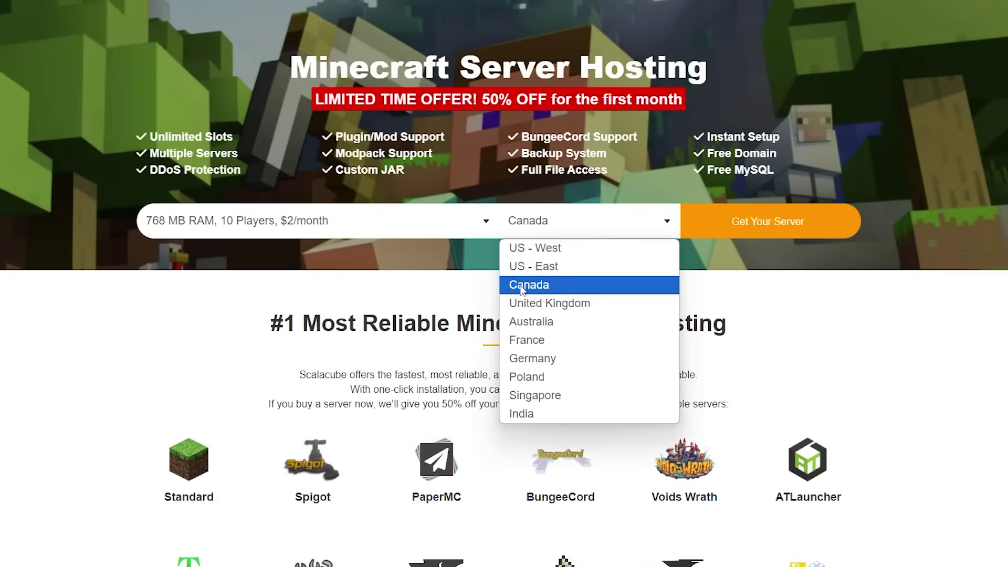
click(546, 252)
click(447, 230)
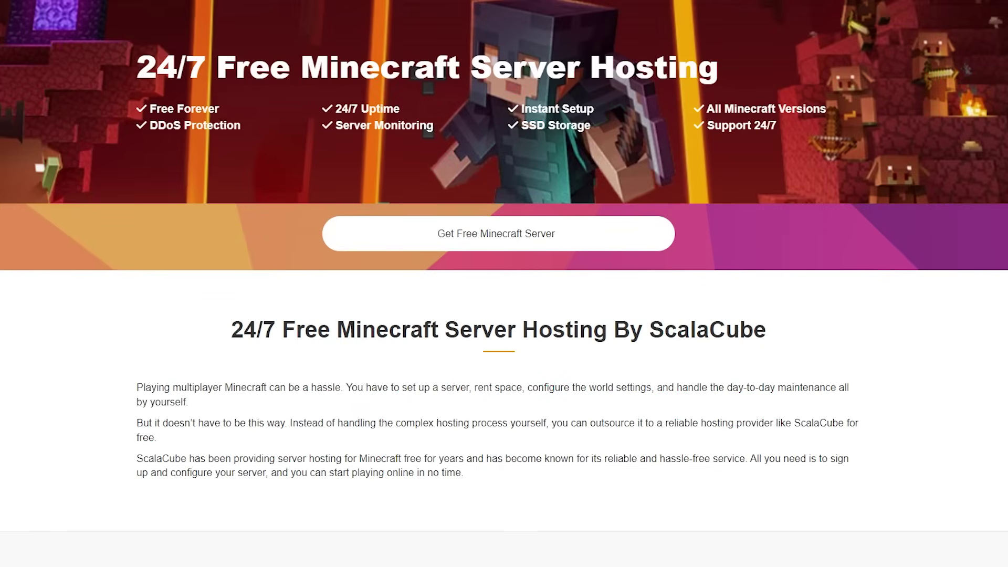
Start the free Minecraft server order and open the RAM plans to pick 6 GB free forever.
click(488, 241)
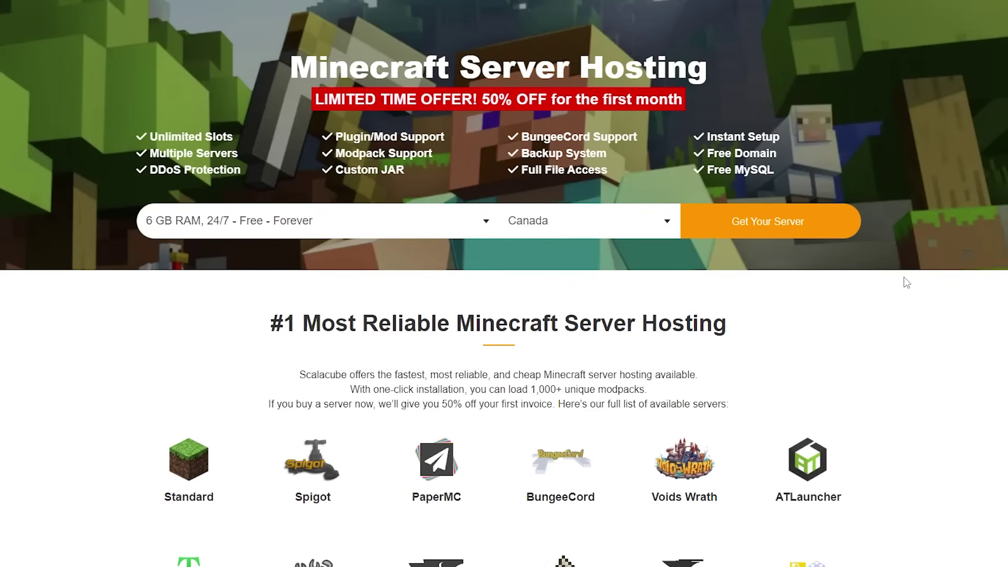
click(419, 222)
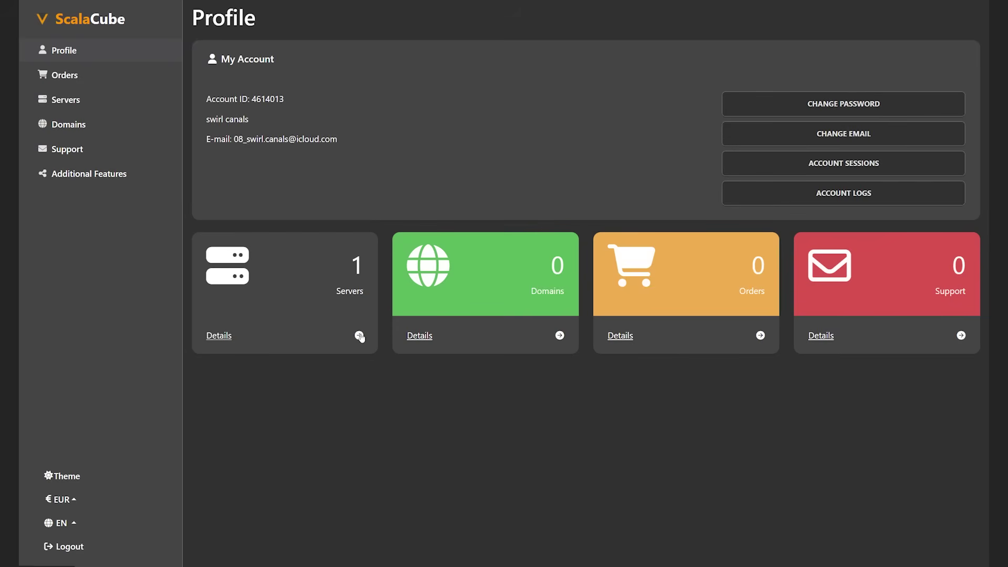
Renew the free server Zeta 164844 for 2 days from its server details.
click(359, 335)
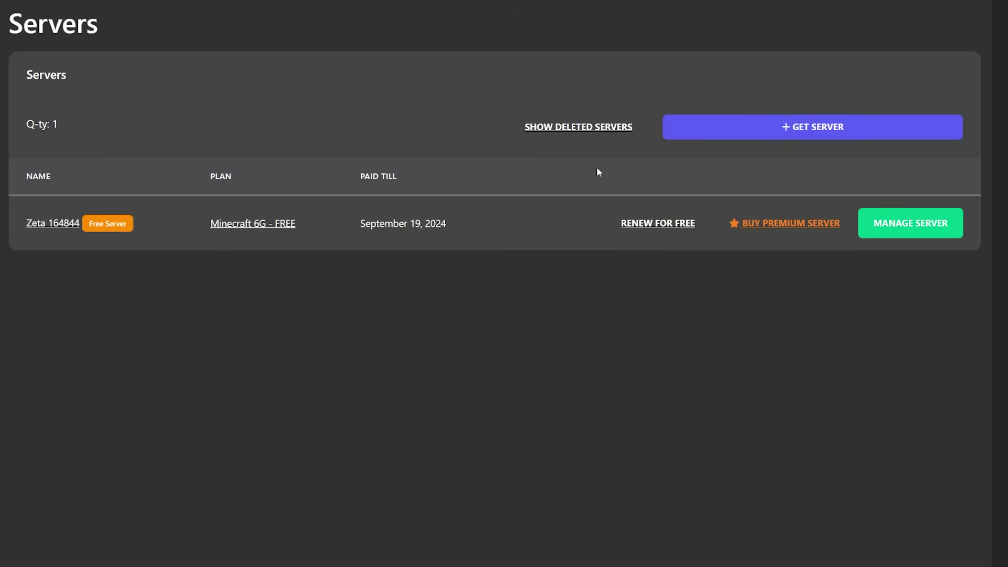
click(649, 225)
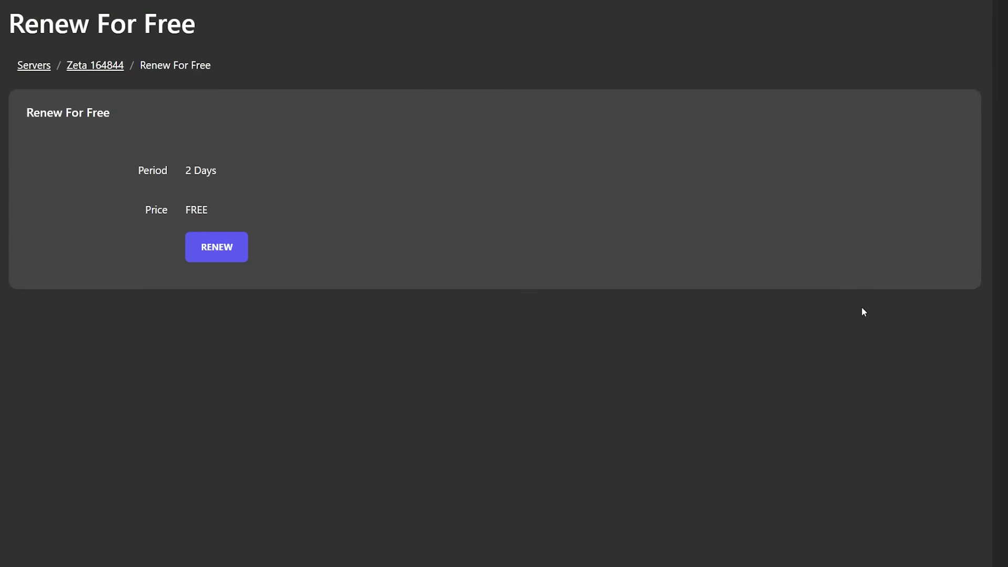
click(218, 254)
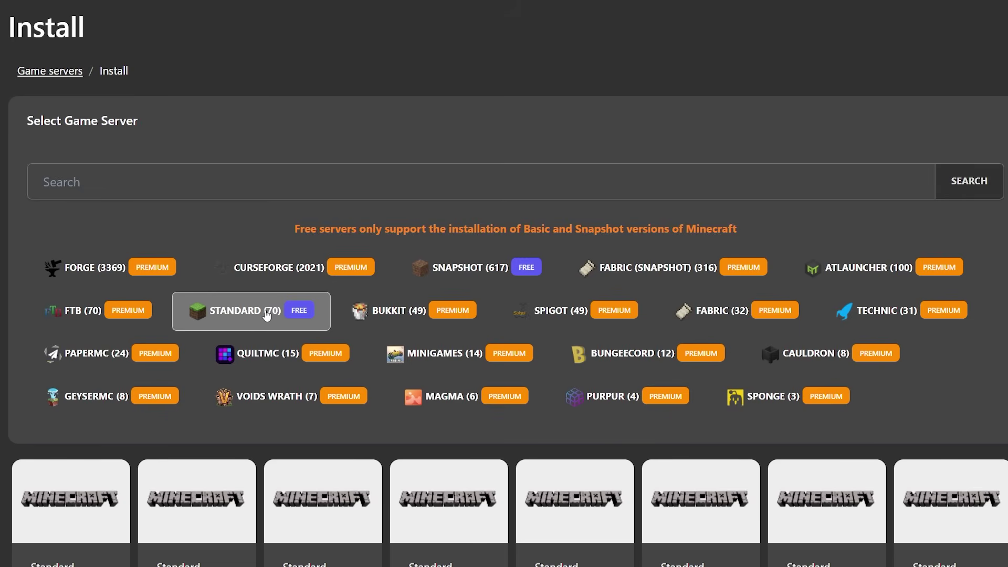
Scroll the Select Game Server page down to the free Standard version option.
scroll(266, 284, down, 1)
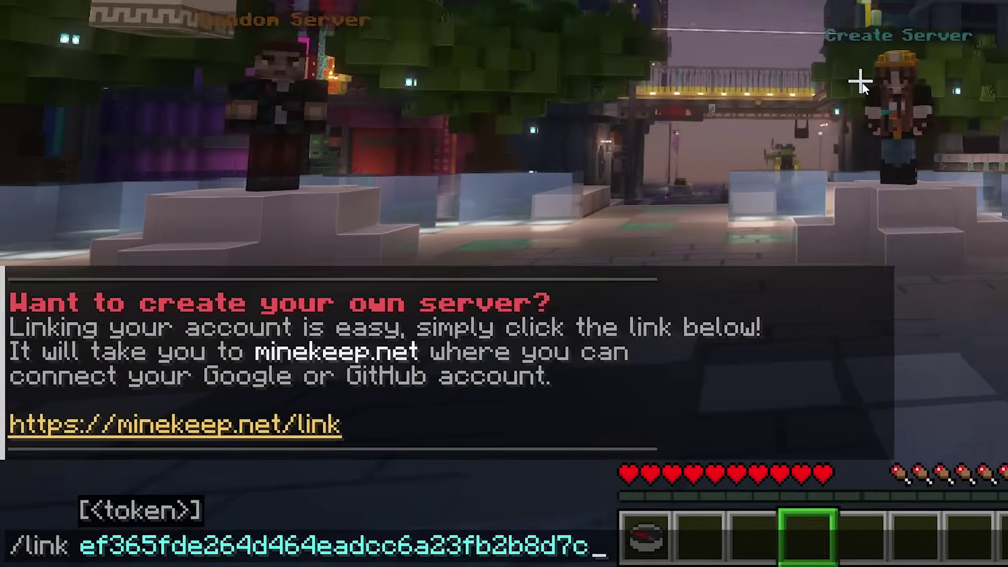
Send the /link command with the account-linking token in Minecraft chat.
key(Return)
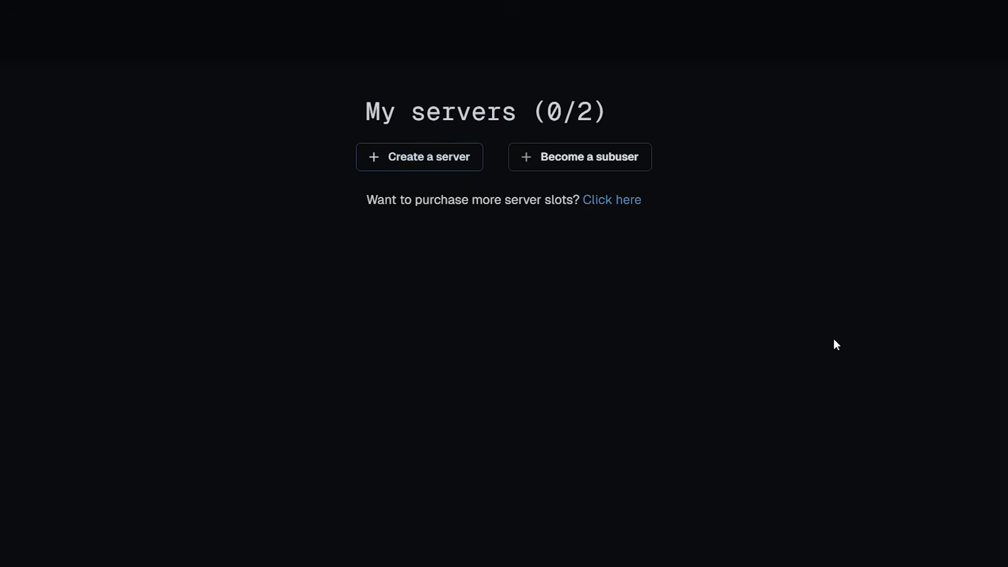
Create a server named Subscribe, then start it from its management page.
click(412, 166)
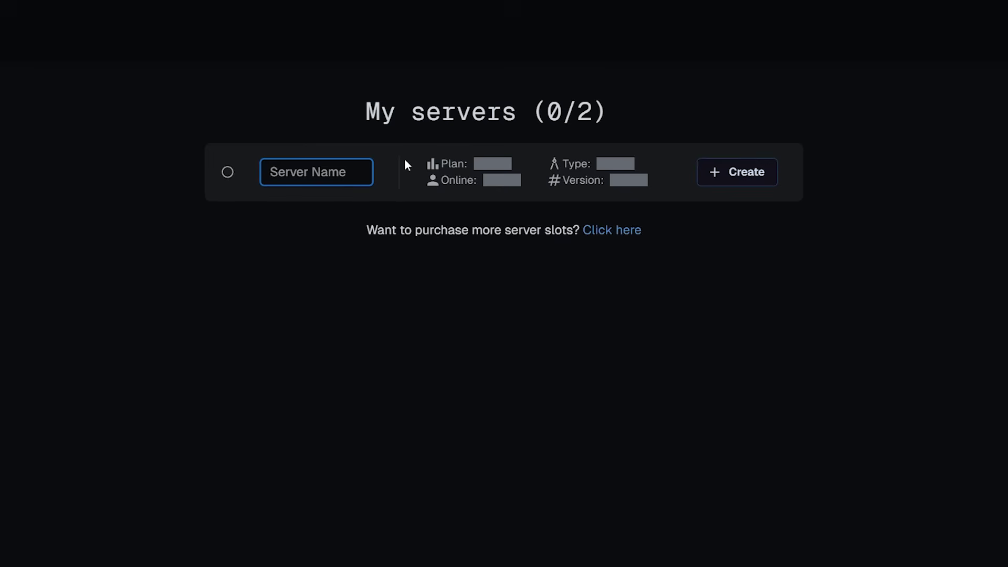
text(Subscribe)
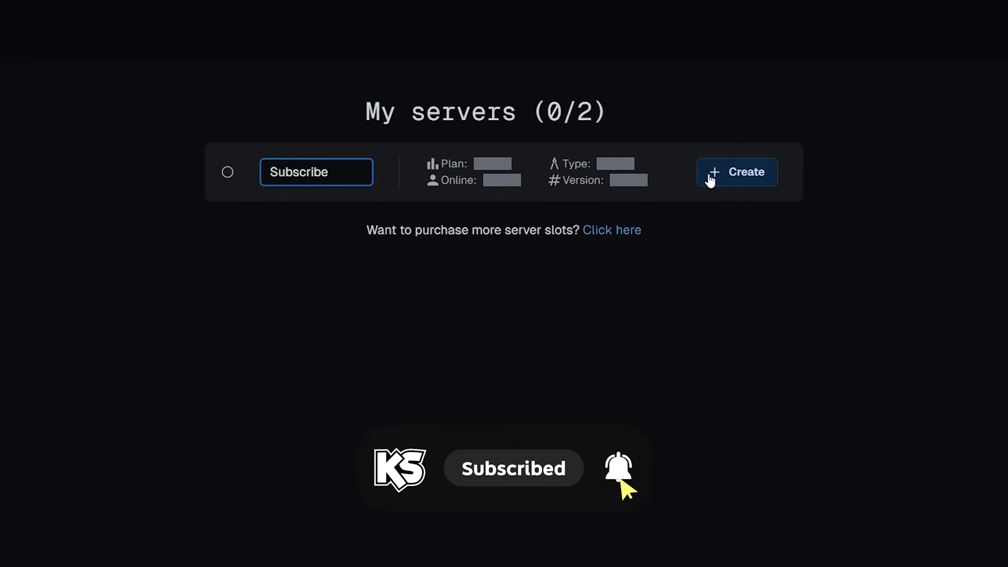
click(757, 177)
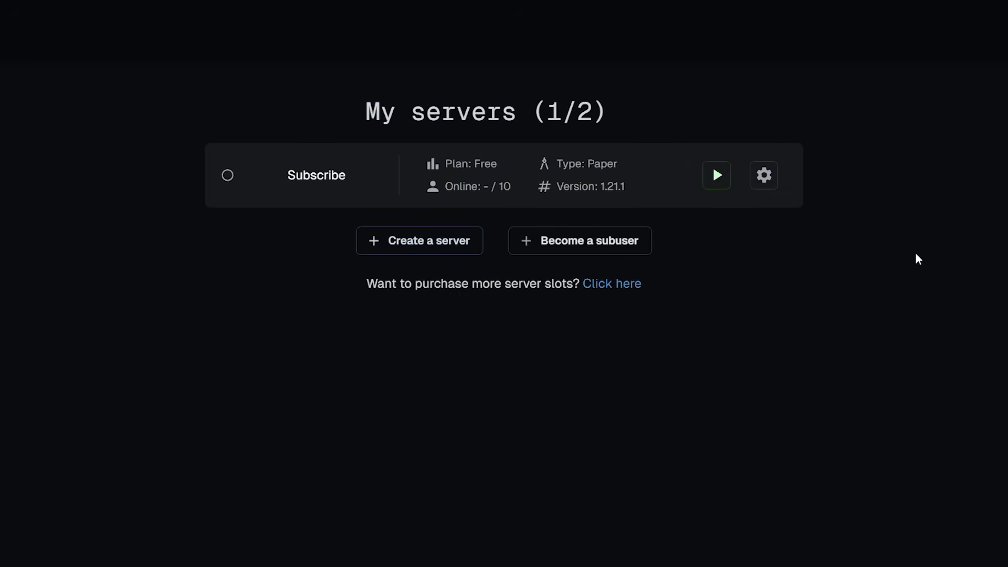
click(764, 176)
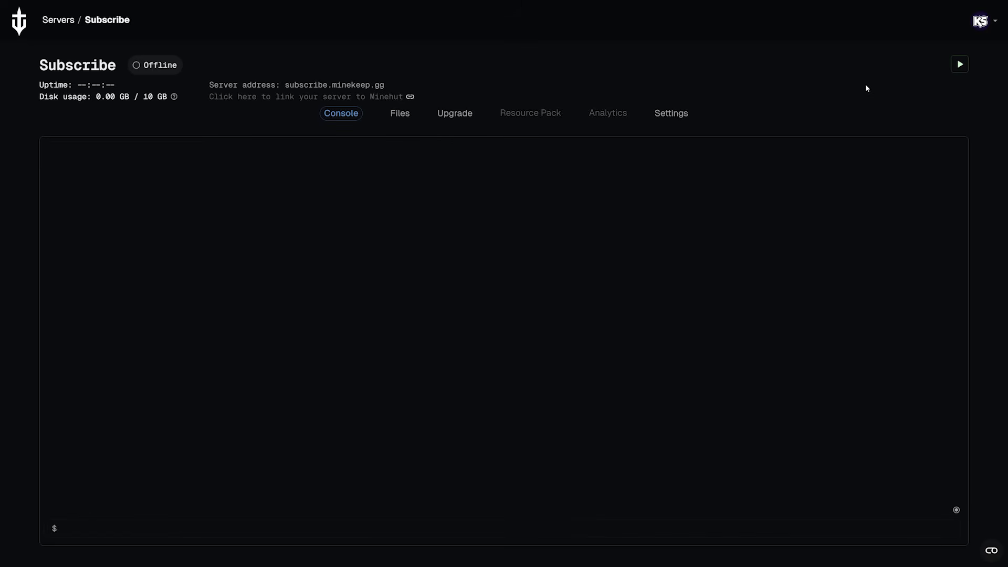
click(960, 64)
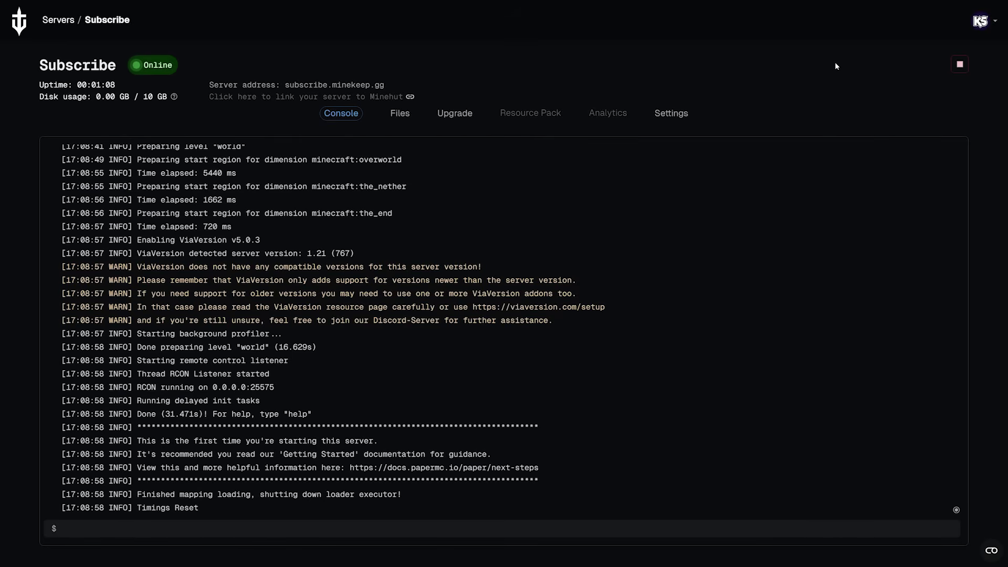
Upload EssentialsX-2.20.1.jar to plugins, restart the server, and copy subscribe.minekeep.gg.
click(401, 113)
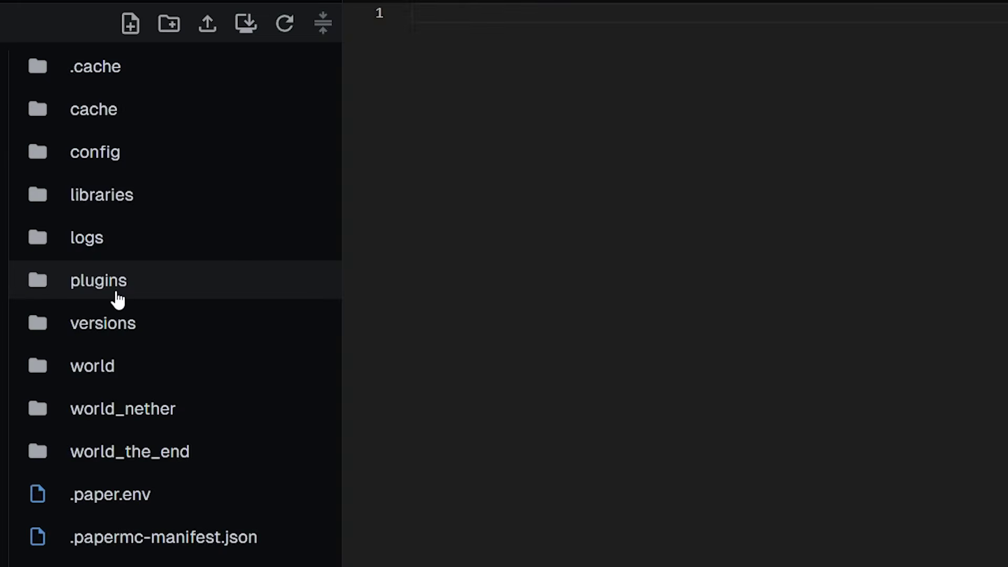
click(118, 299)
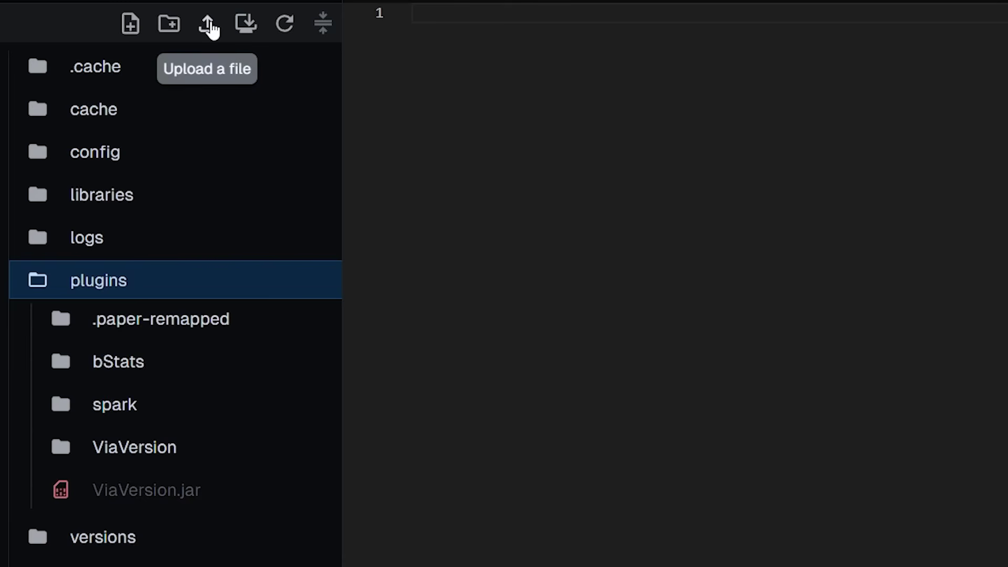
click(210, 23)
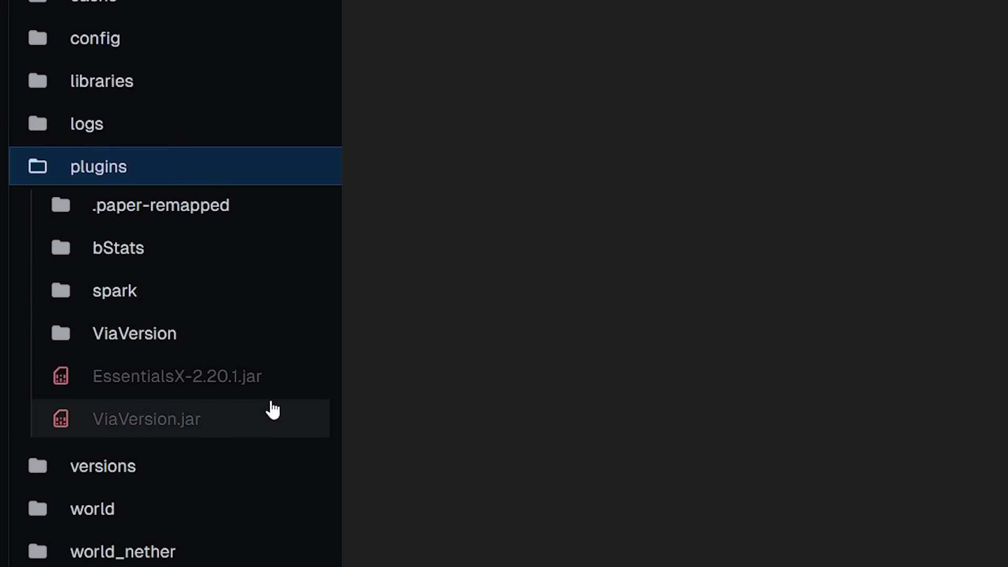
click(234, 398)
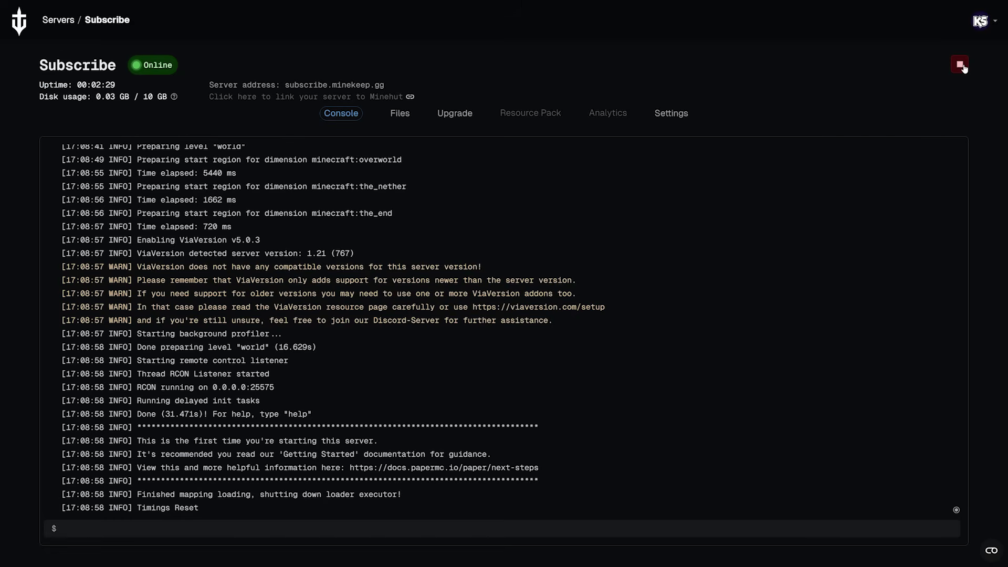
click(961, 65)
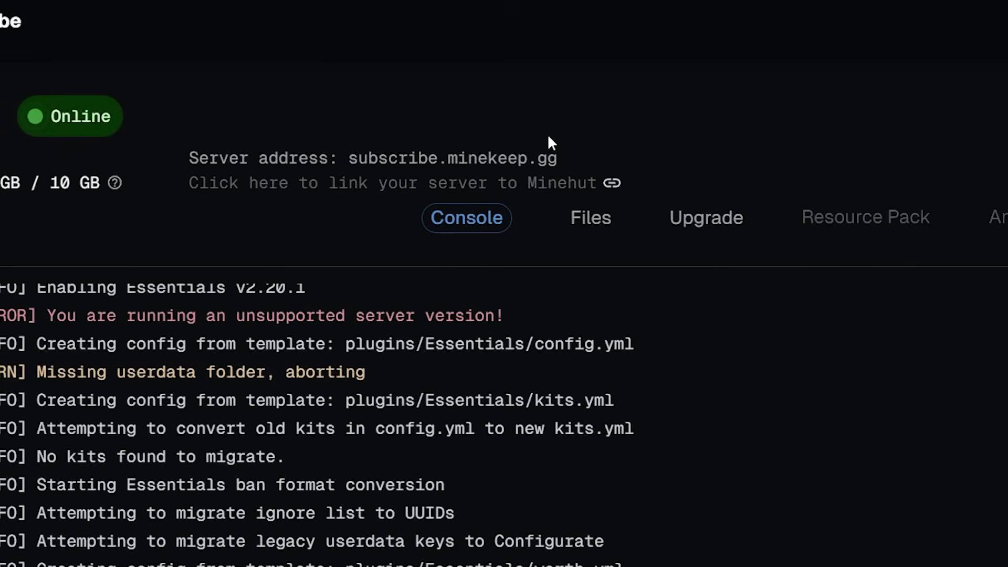
drag(353, 157, 562, 159)
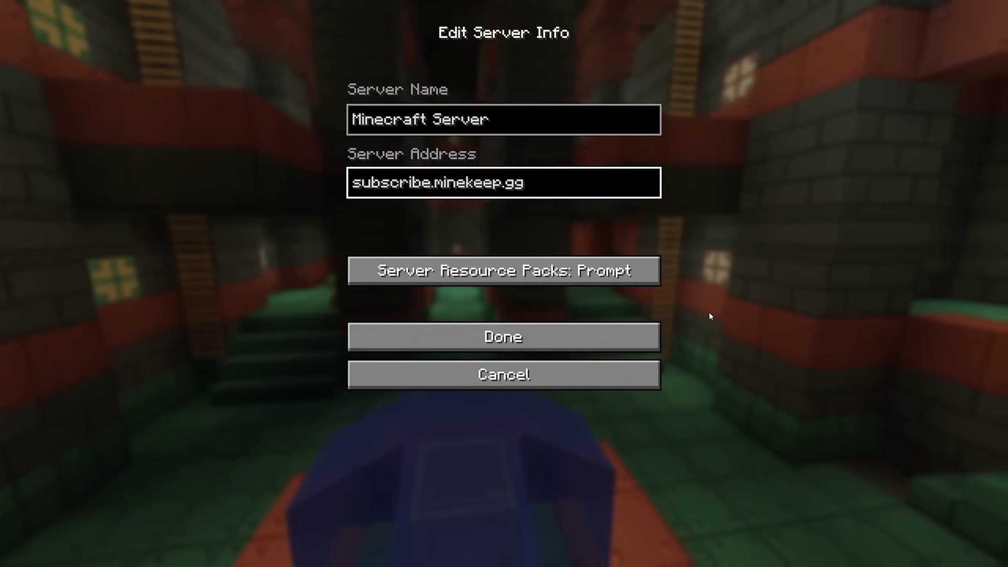
Save the subscribe.minekeep.gg entry, join it, and walk toward the birch trees.
click(594, 343)
click(727, 80)
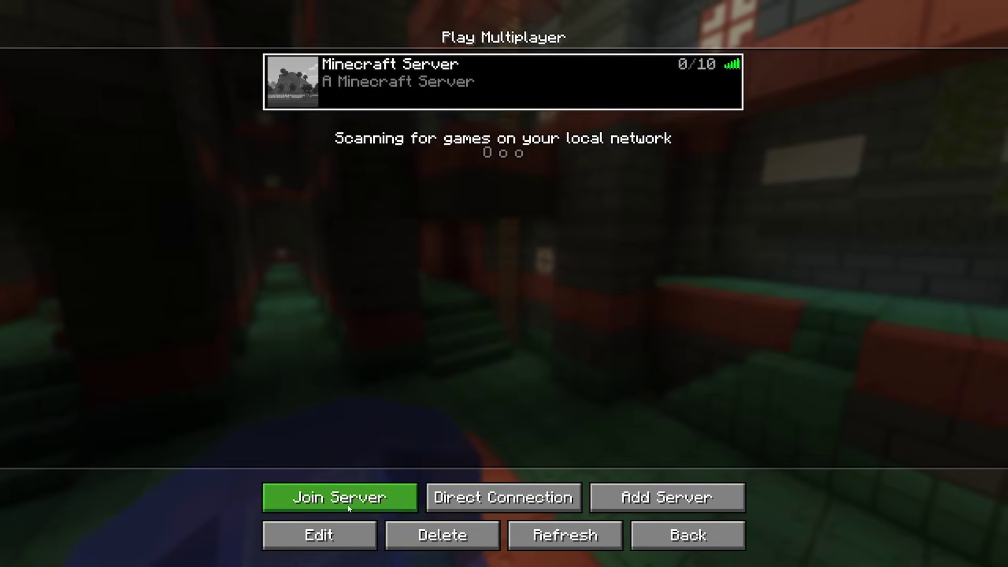
click(339, 490)
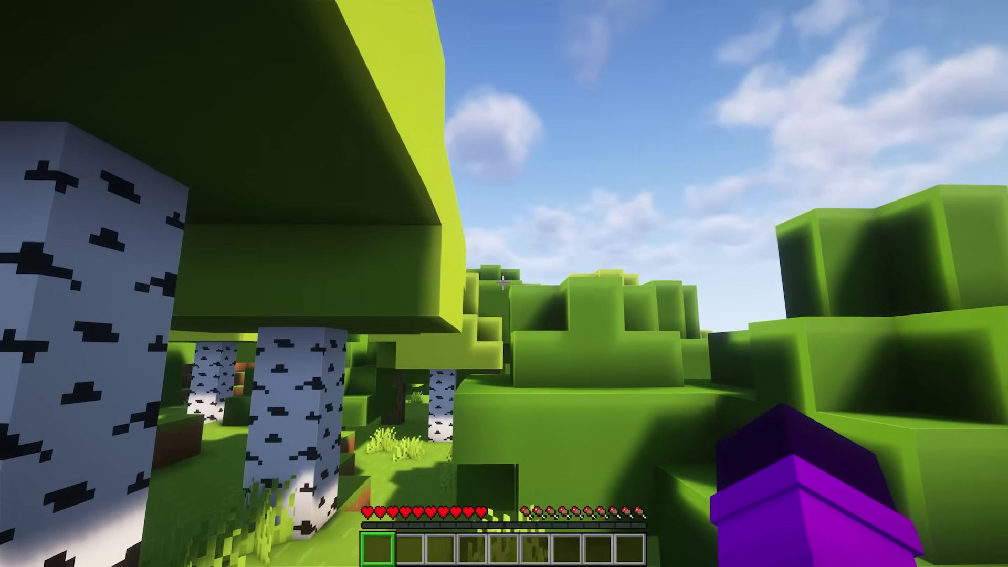
key(w)
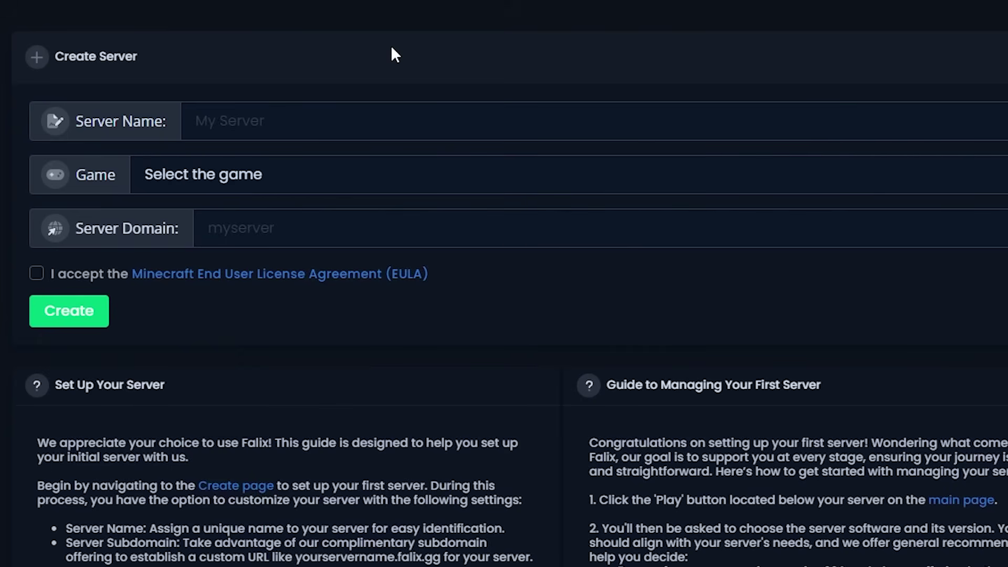
Name the server Subscribe, choose Minecraft Java/Bedrock, and replace the taken 'subscribe' subdomain.
click(244, 122)
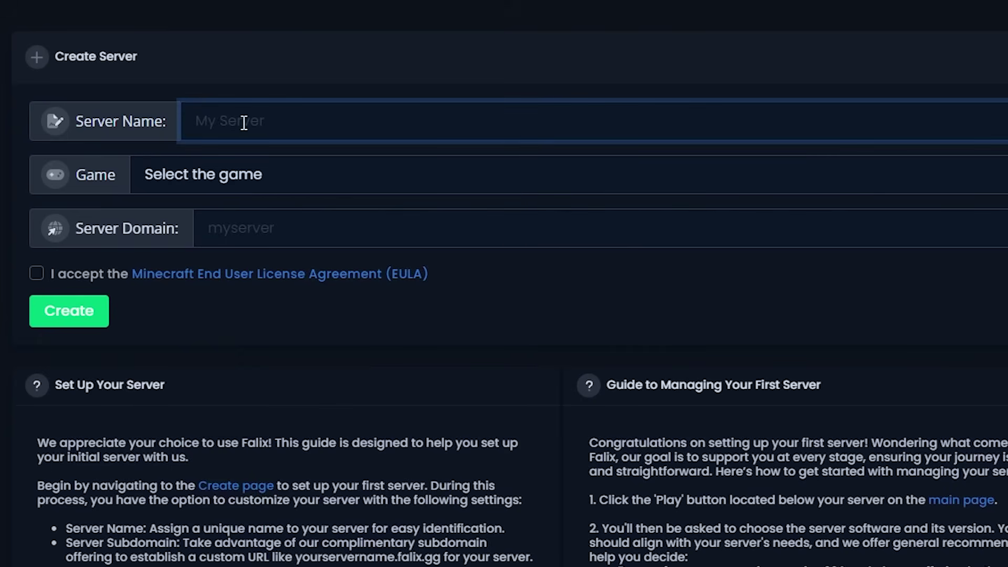
text(Subscribe)
click(285, 179)
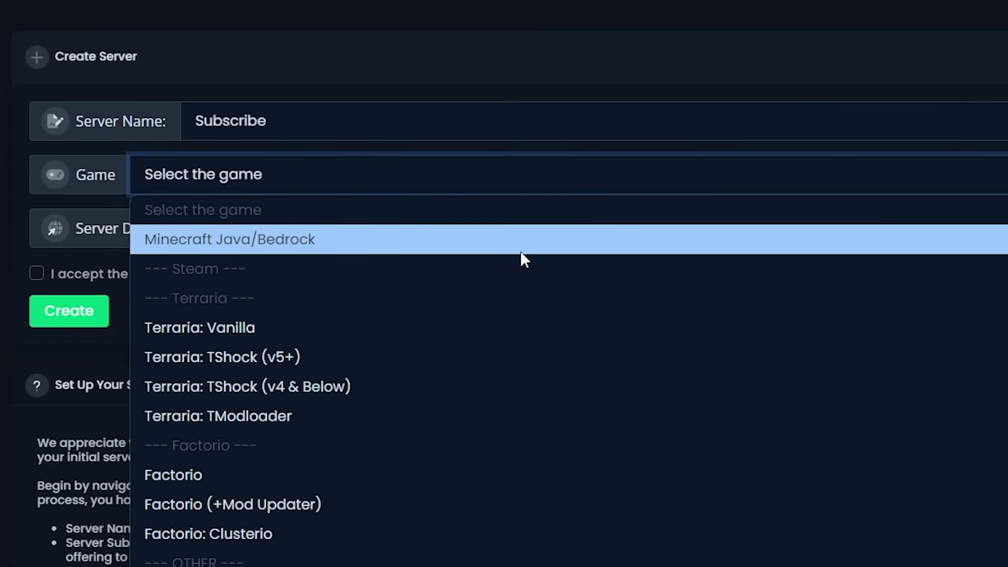
click(513, 251)
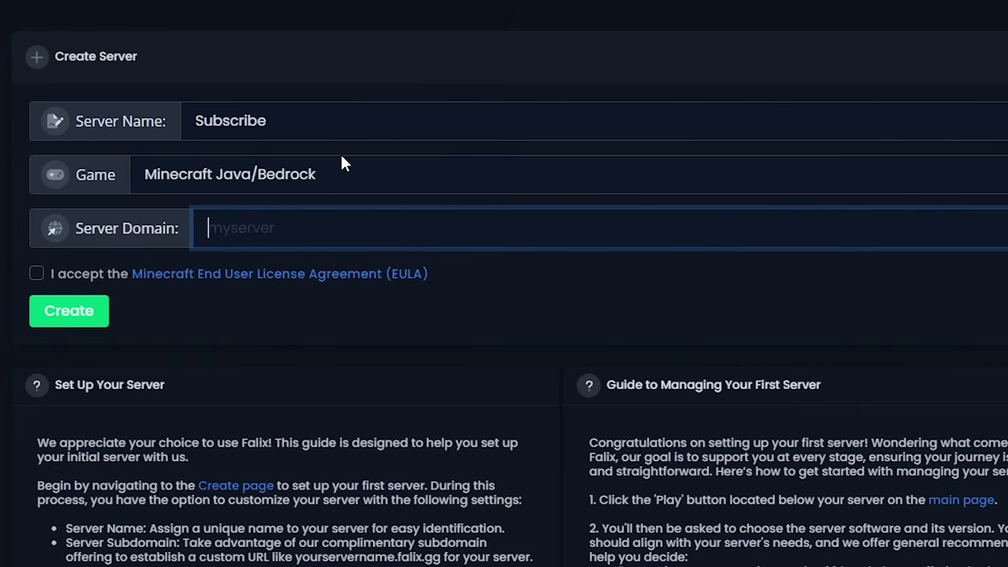
text(subscribe)
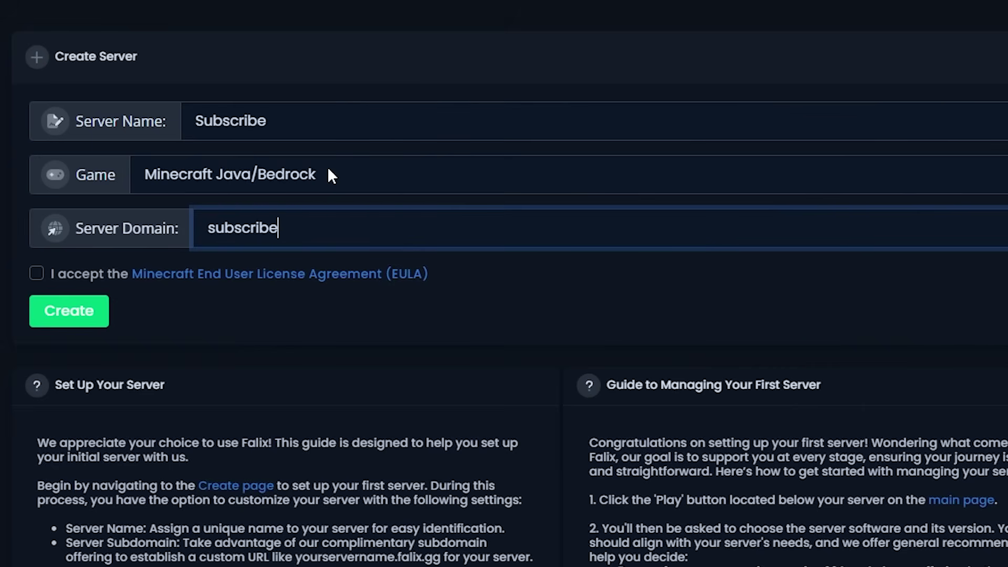
click(766, 299)
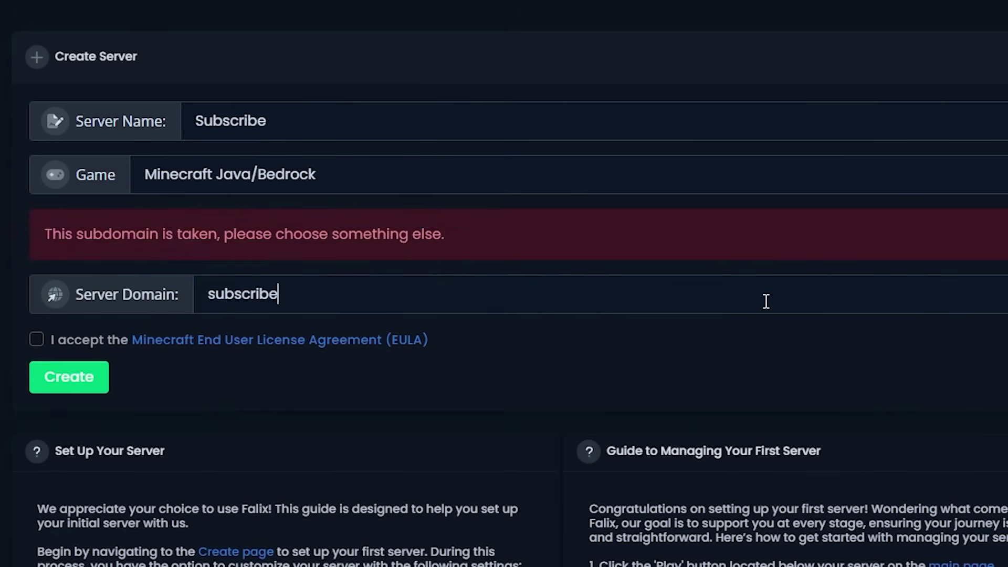
Enter the server subdomain and confirm creation of the free Falix server.
text(tokasaisora)
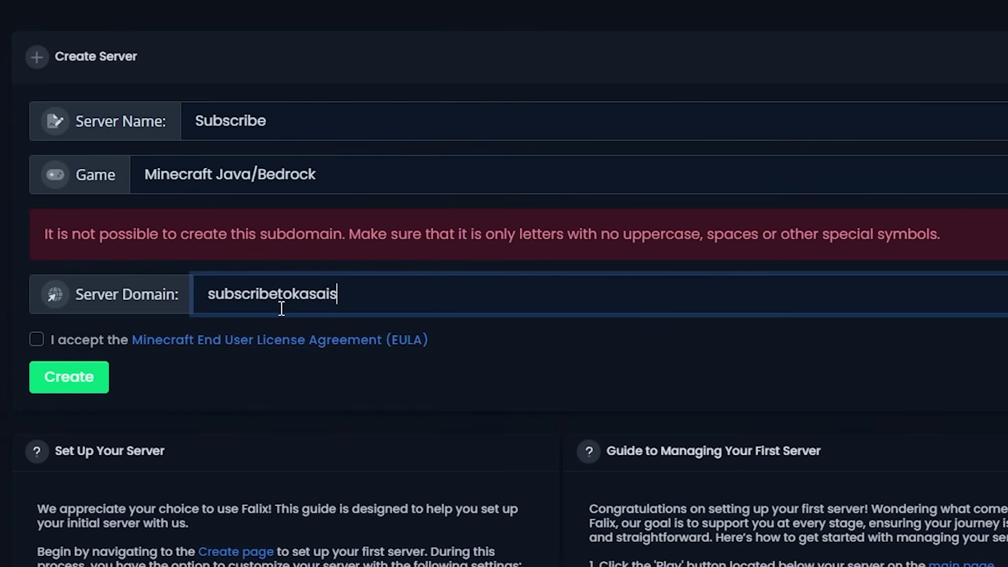
click(551, 339)
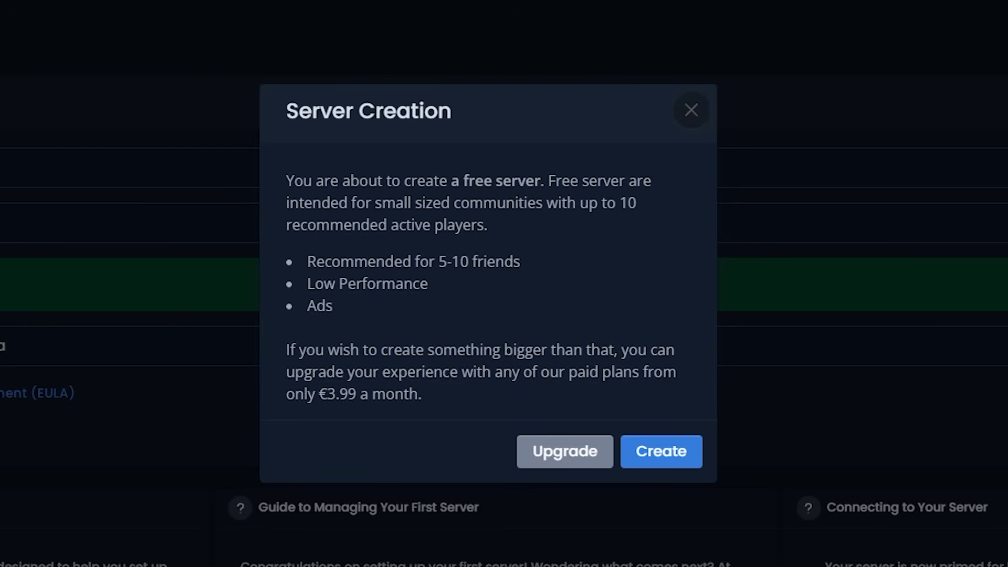
click(657, 455)
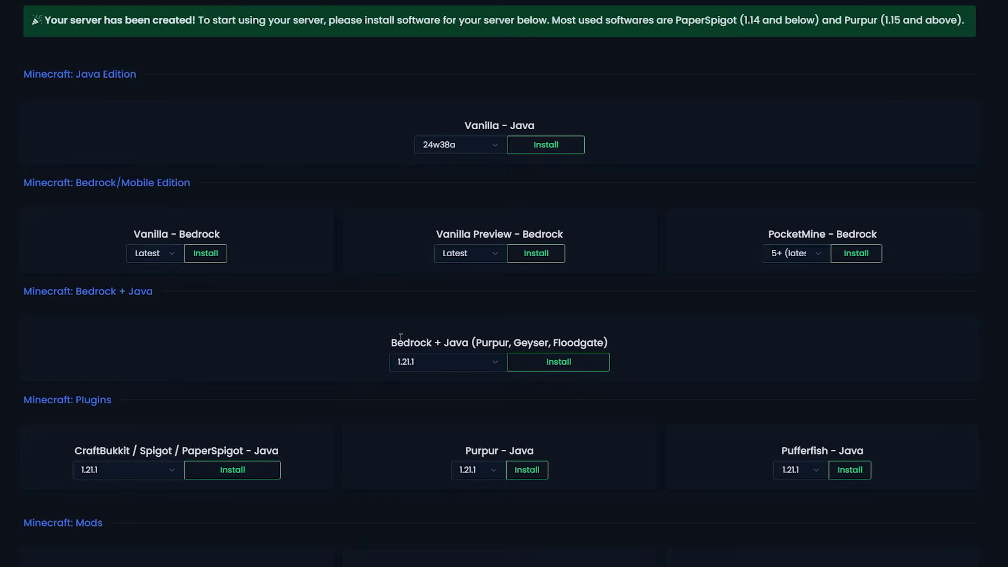
Browse the software list down to the Bungeecord - Java option, then scroll back up.
scroll(336, 331, down, 7)
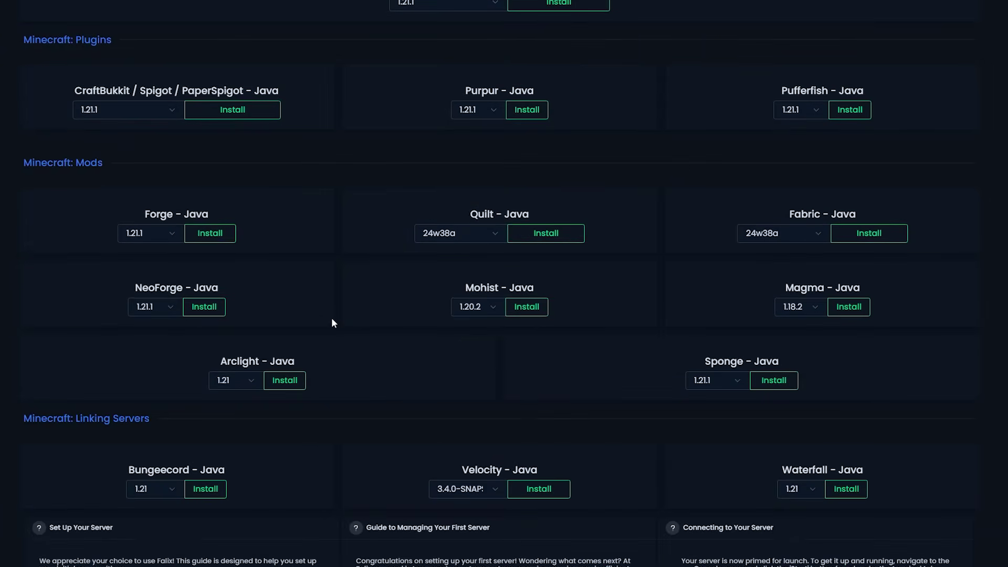
drag(117, 463, 223, 469)
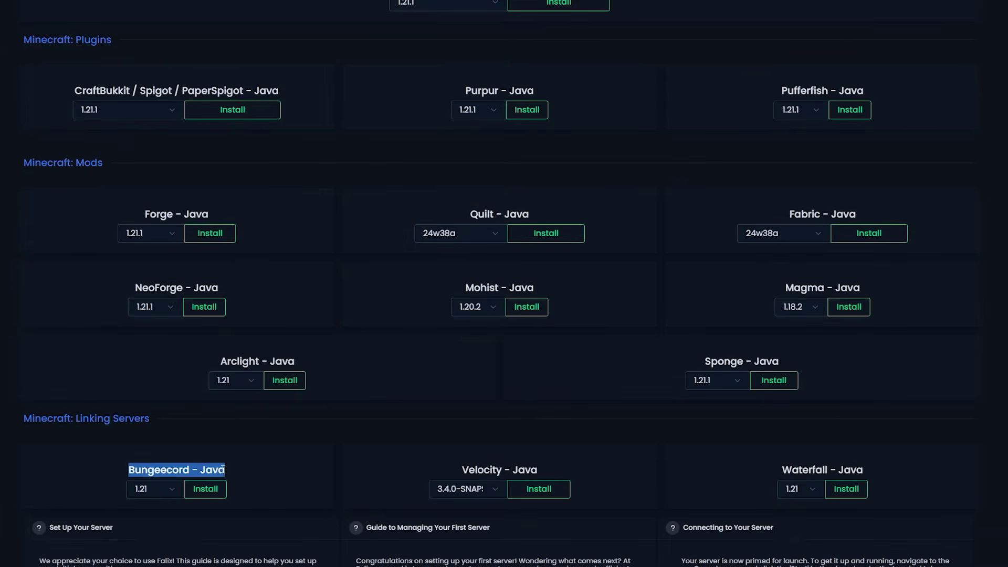
click(255, 467)
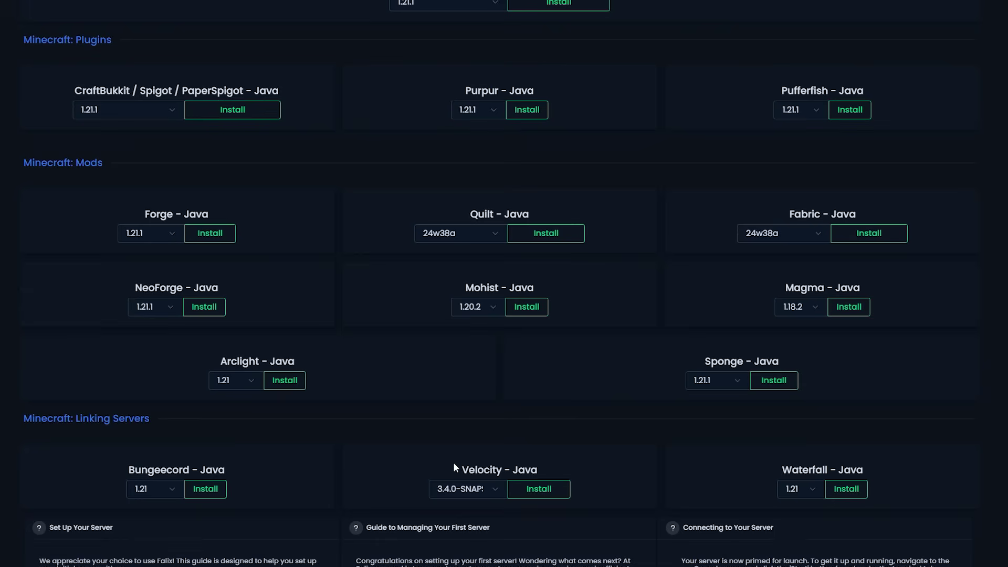
scroll(120, 396, up, 6)
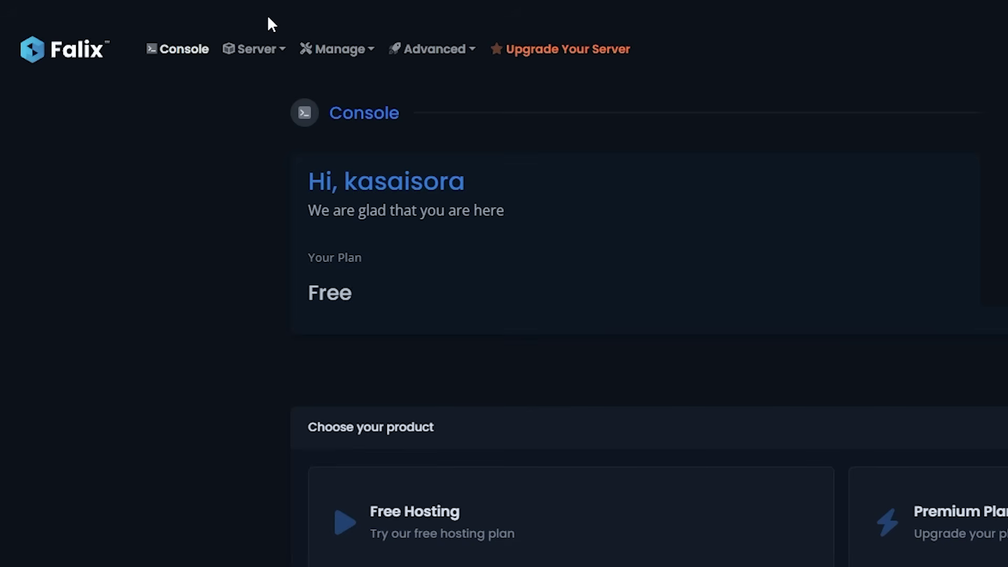
Start the Subscribe server from its console so it comes Online on EU4-Free.
click(211, 36)
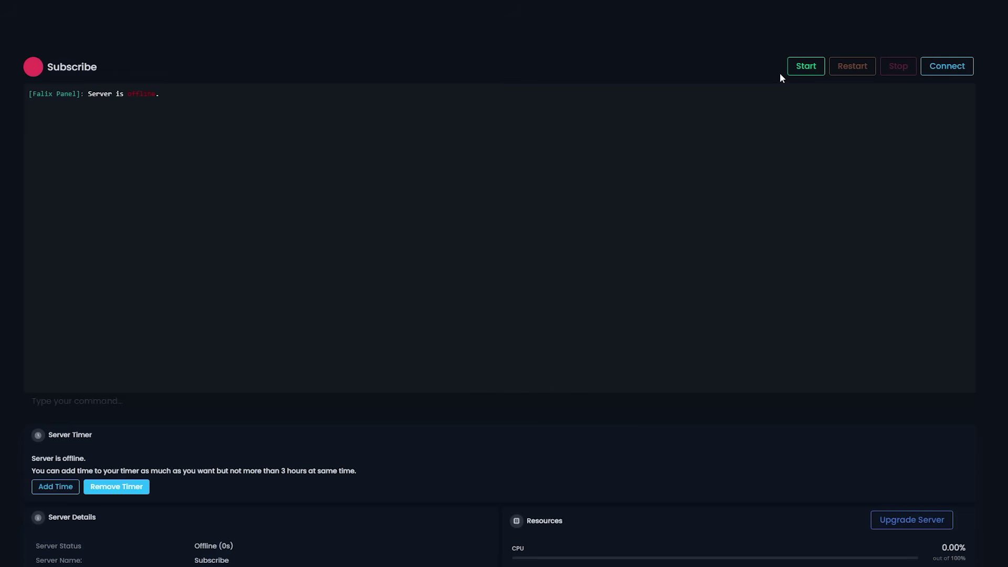
click(805, 67)
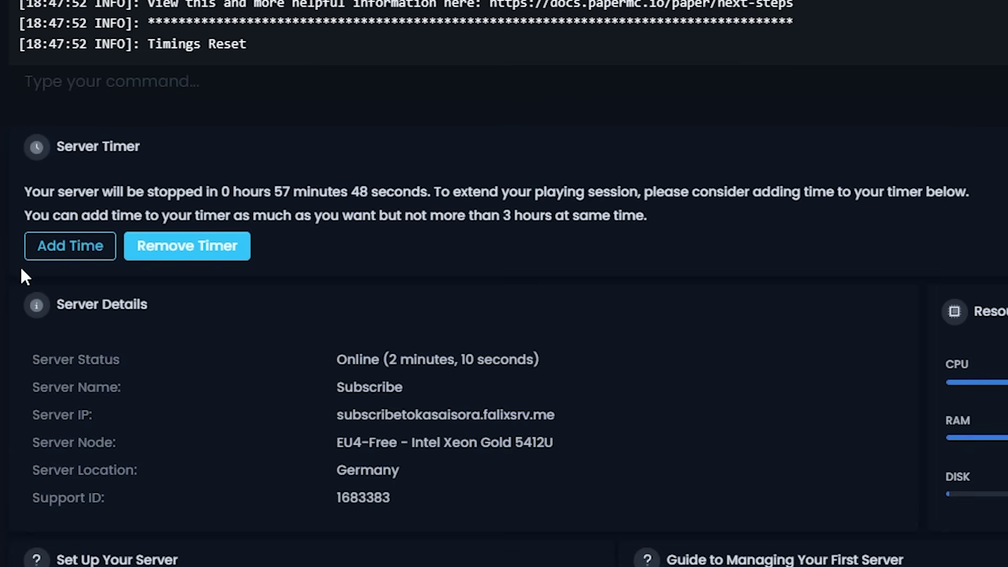
Add time to the Server Timer, noting the three-hour limit on the renew page.
click(72, 251)
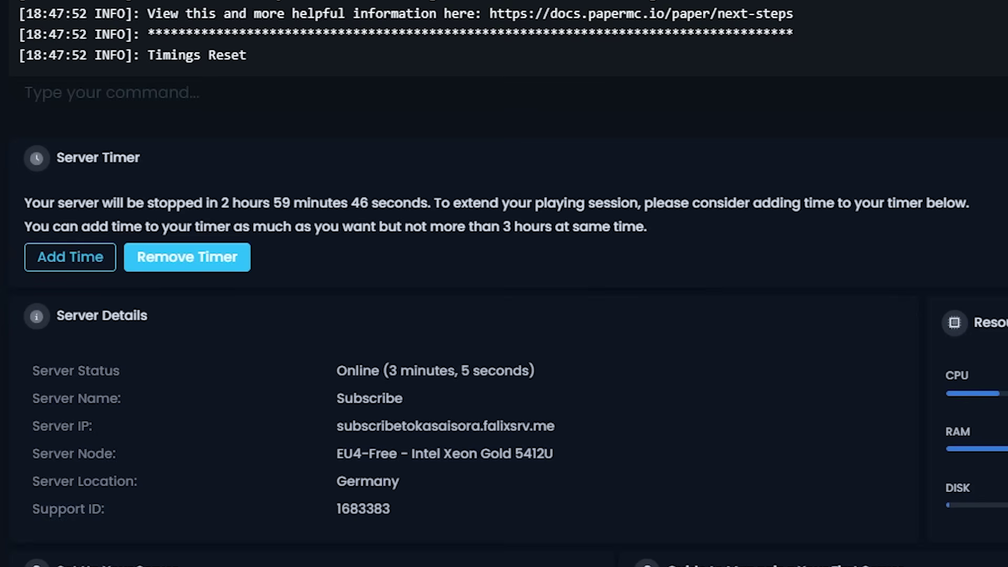
drag(466, 227, 666, 231)
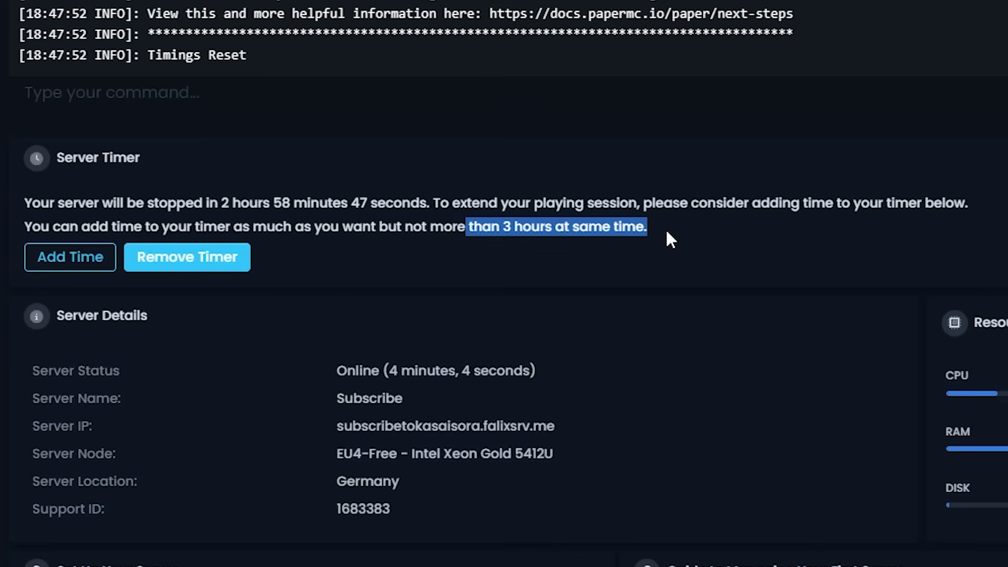
click(667, 233)
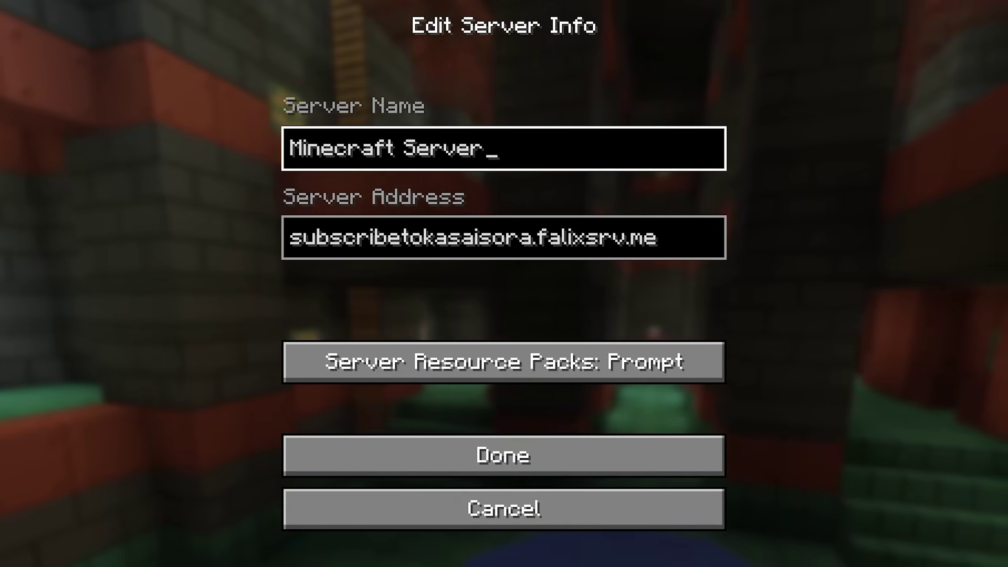
Save the falixsrv.me address, join the Minecraft Server entry, and walk toward the large tree.
click(522, 466)
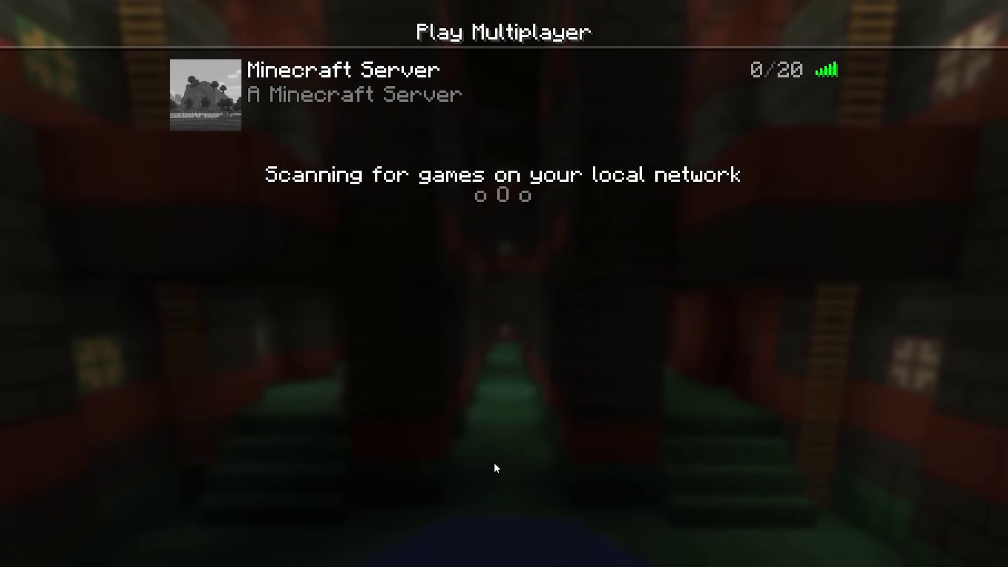
click(322, 118)
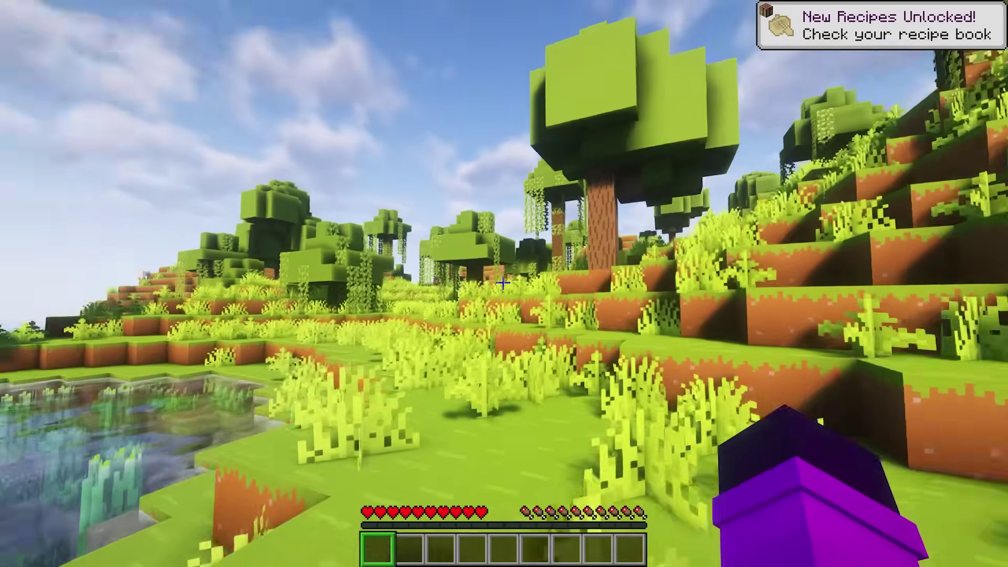
key(w)
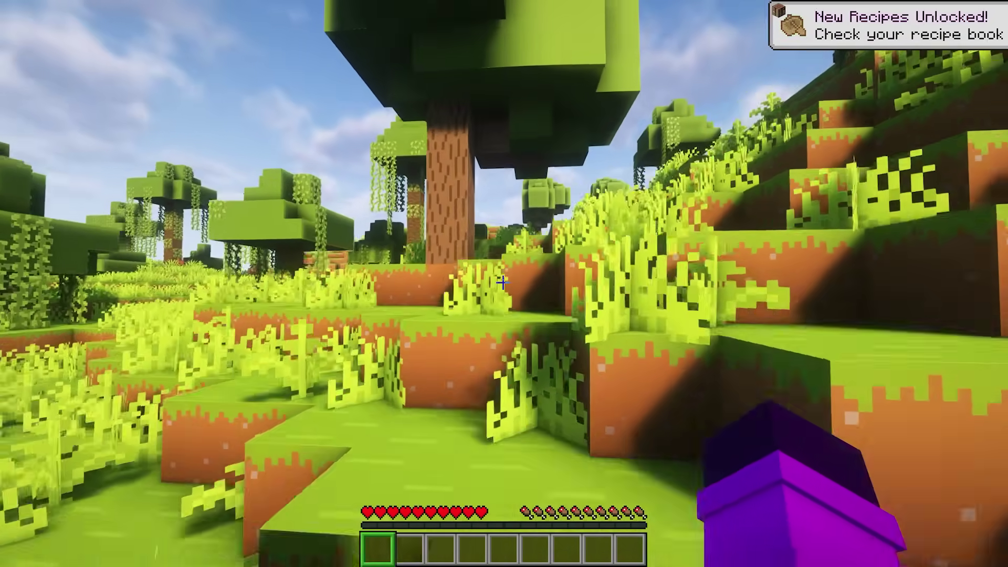